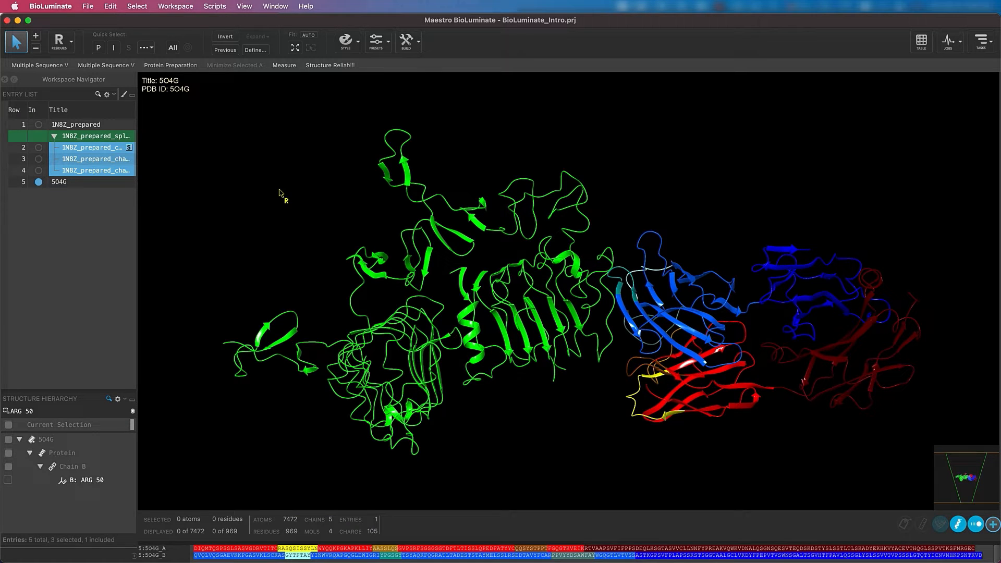
Set picking to whole chains and change the blue chain's name to H using the 3D Builder's Change Atom Properties.
{"action": "key", "text": "c"}
{"action": "key", "text": "a"}
{"action": "key", "text": "r"}
{"action": "key", "text": "e"}
{"action": "key", "text": "c"}
{"action": "left_click", "coordinate": [693, 310]}
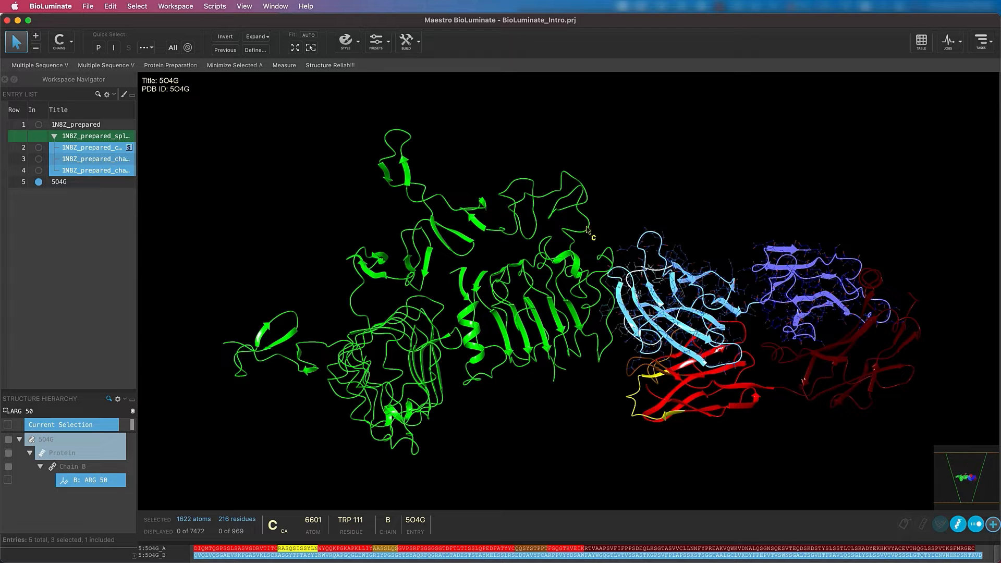
{"action": "left_click", "coordinate": [405, 49]}
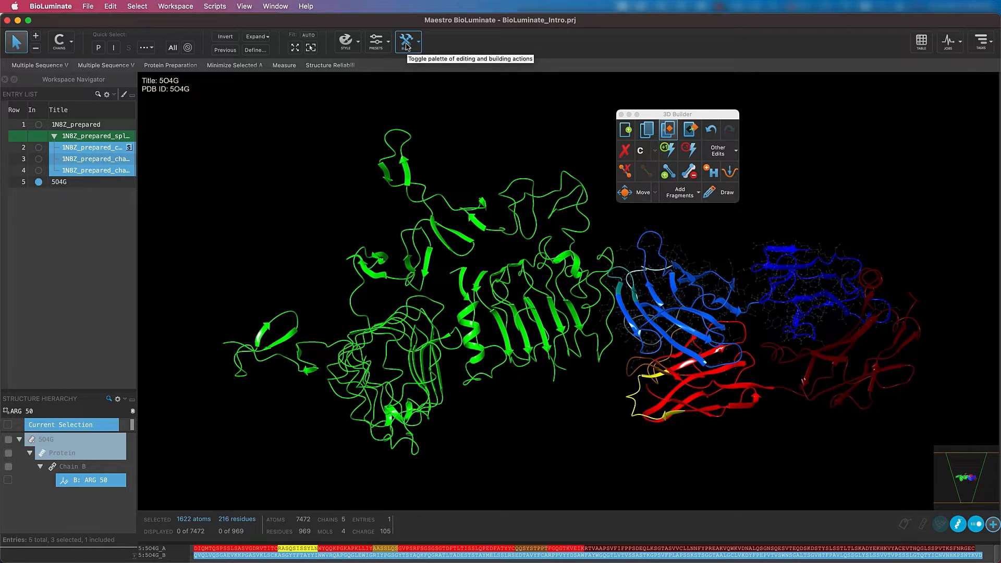
{"action": "left_click", "coordinate": [721, 152]}
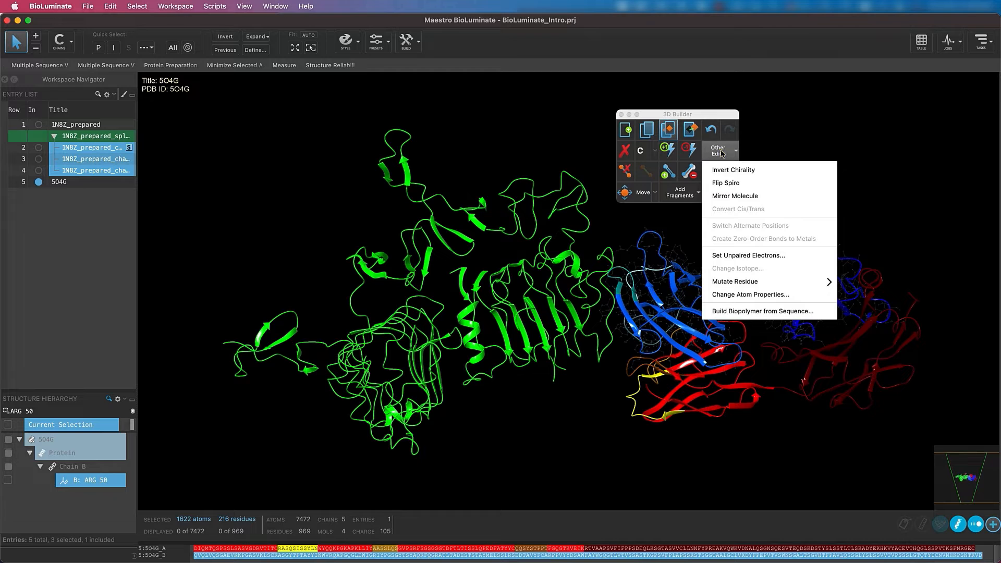
{"action": "left_click", "coordinate": [722, 298]}
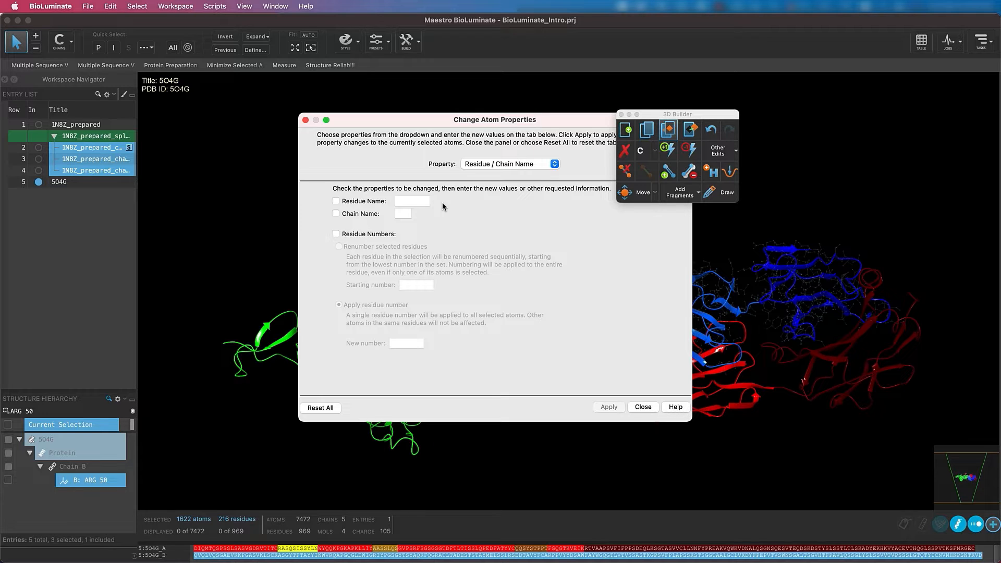
{"action": "left_click", "coordinate": [336, 214]}
{"action": "type", "text": "H"}
{"action": "left_click", "coordinate": [601, 411]}
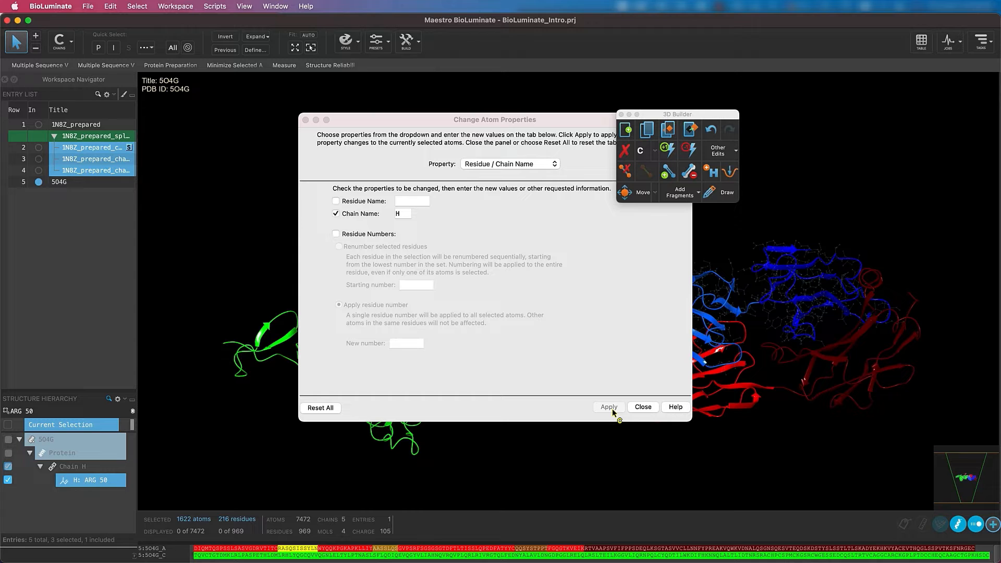
Select the red chain and change its chain name to L, keeping the properties dialog clear of the structure.
{"action": "left_click_drag", "start_coordinate": [527, 120], "coordinate": [436, 118]}
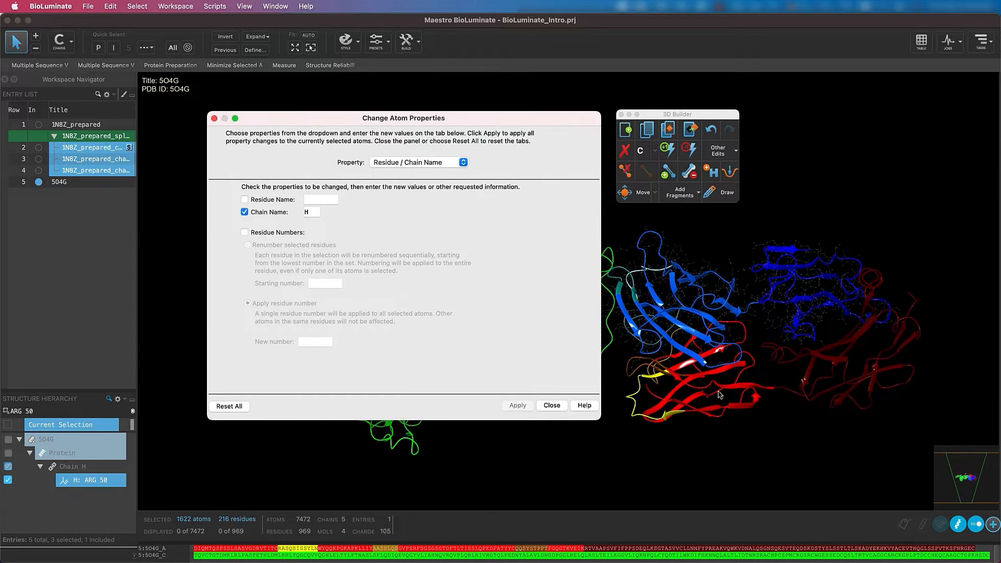
{"action": "left_click", "coordinate": [728, 387]}
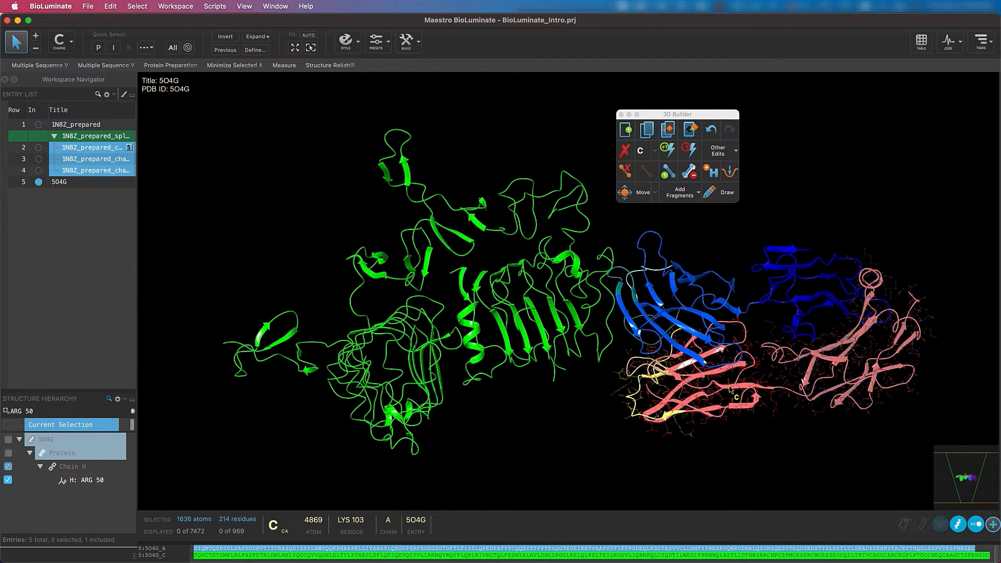
{"action": "left_click", "coordinate": [721, 151]}
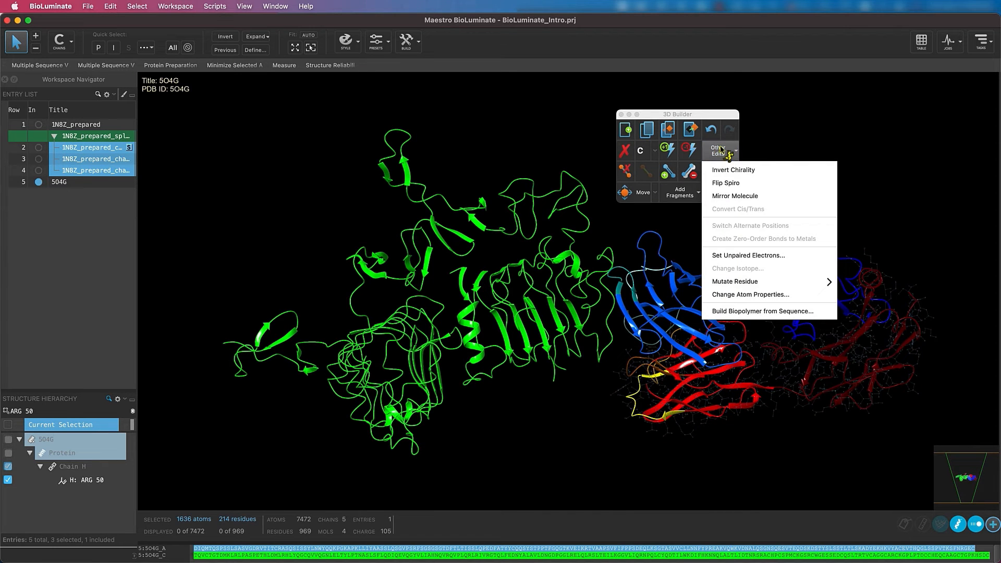
{"action": "left_click", "coordinate": [743, 295]}
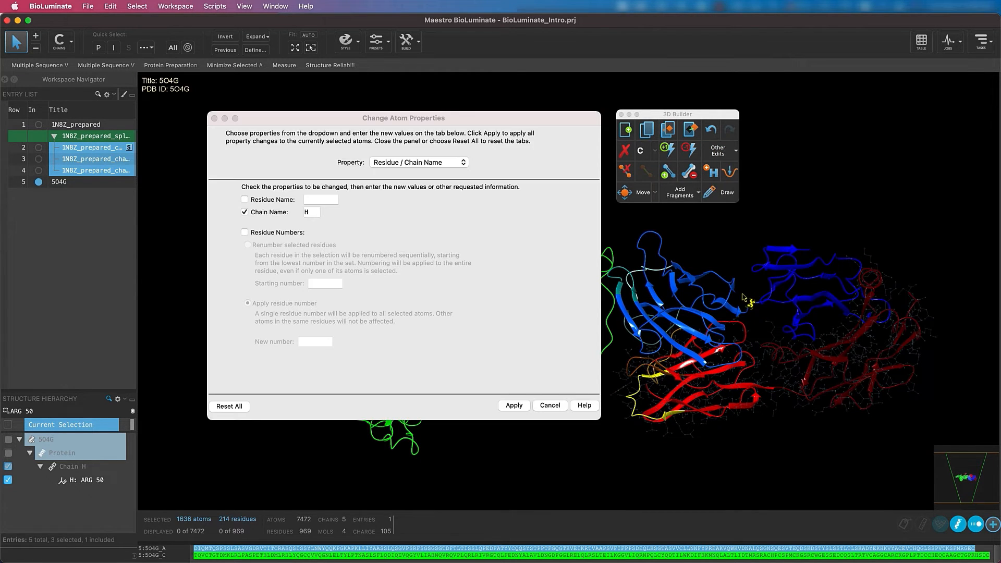
{"action": "left_click", "coordinate": [309, 212]}
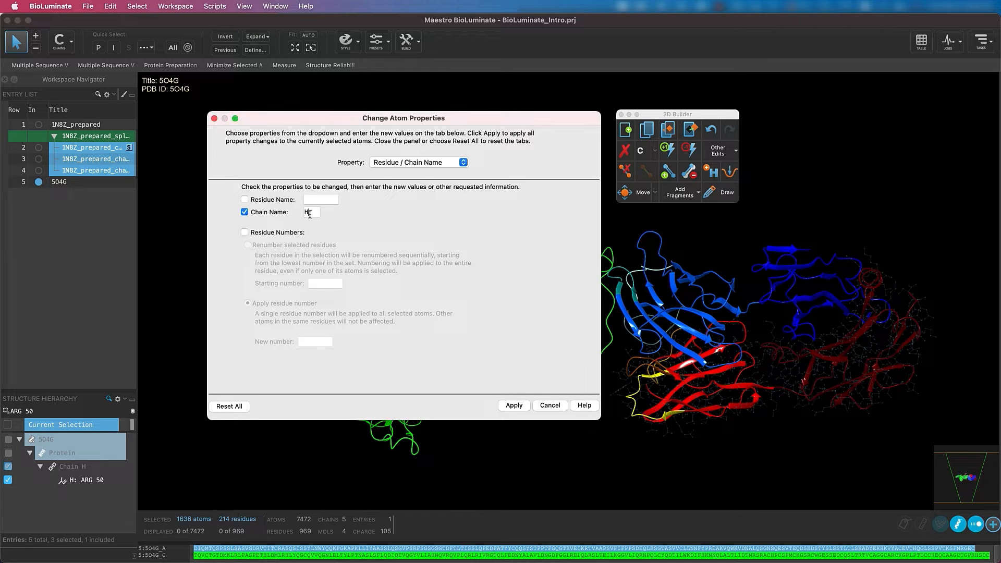
{"action": "key", "text": "BackSpace"}
{"action": "type", "text": "L"}
{"action": "left_click", "coordinate": [509, 409]}
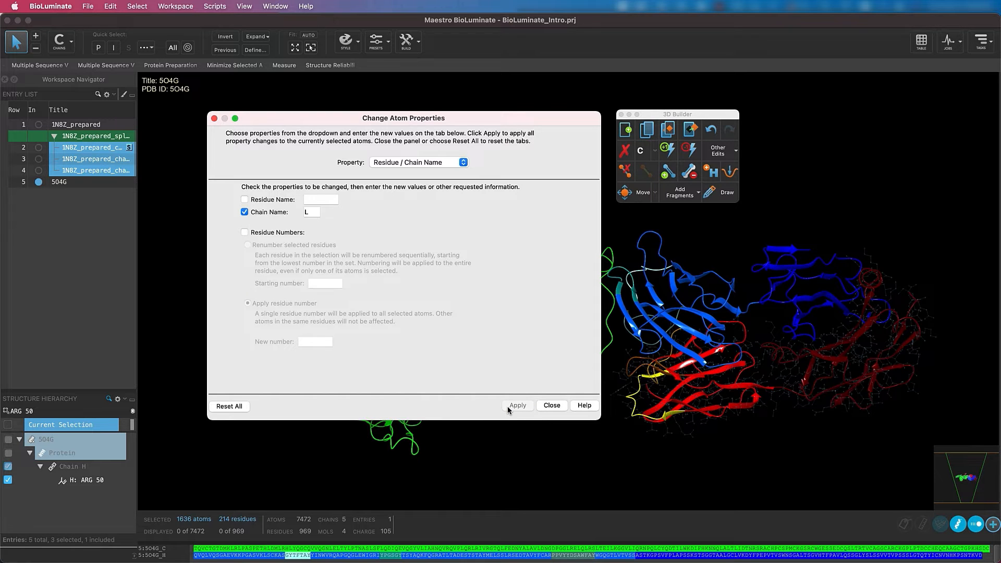
Change the green chain's name to A and close both Change Atom Properties and the 3D Builder.
{"action": "left_click", "coordinate": [611, 275]}
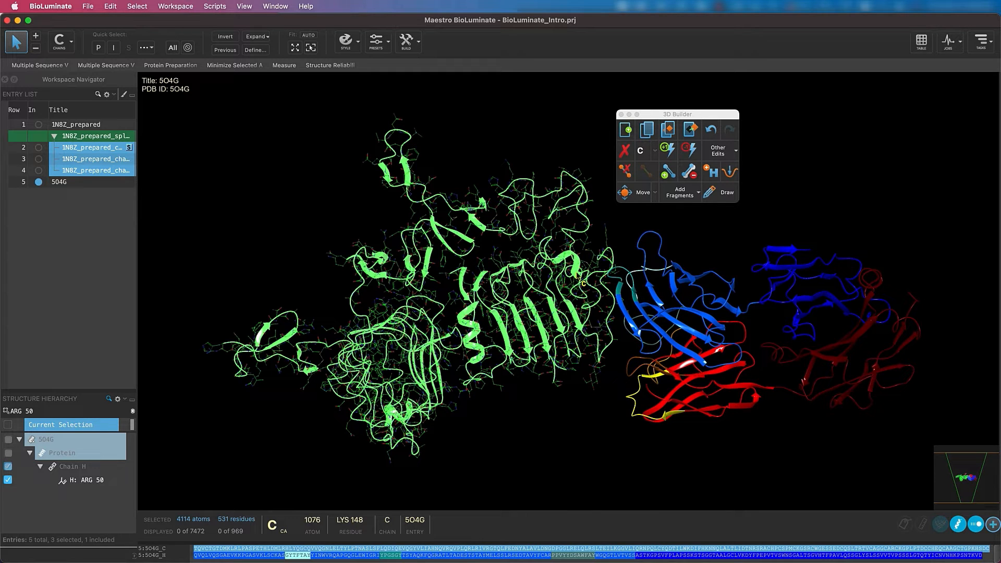
{"action": "left_click", "coordinate": [718, 155]}
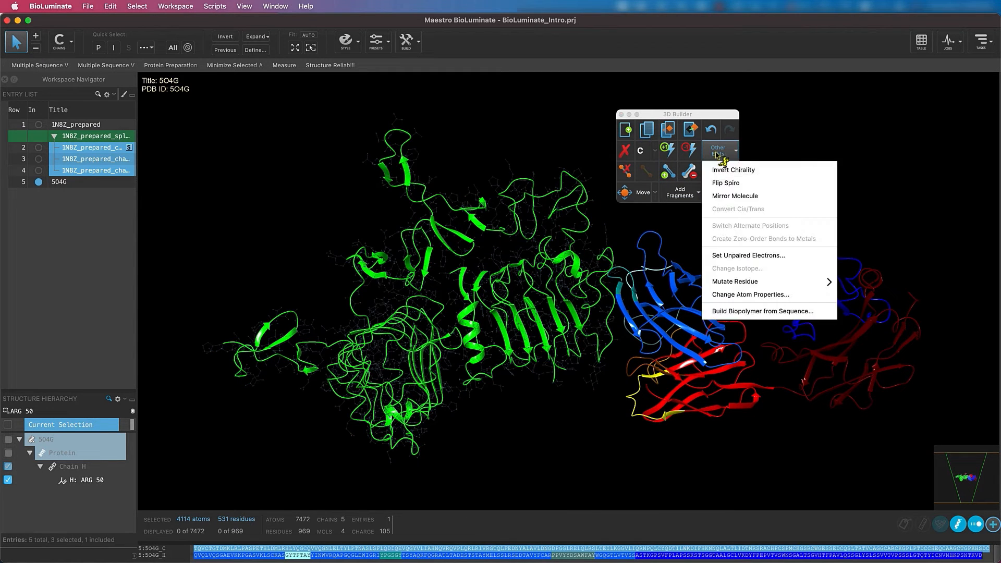
{"action": "left_click", "coordinate": [745, 294]}
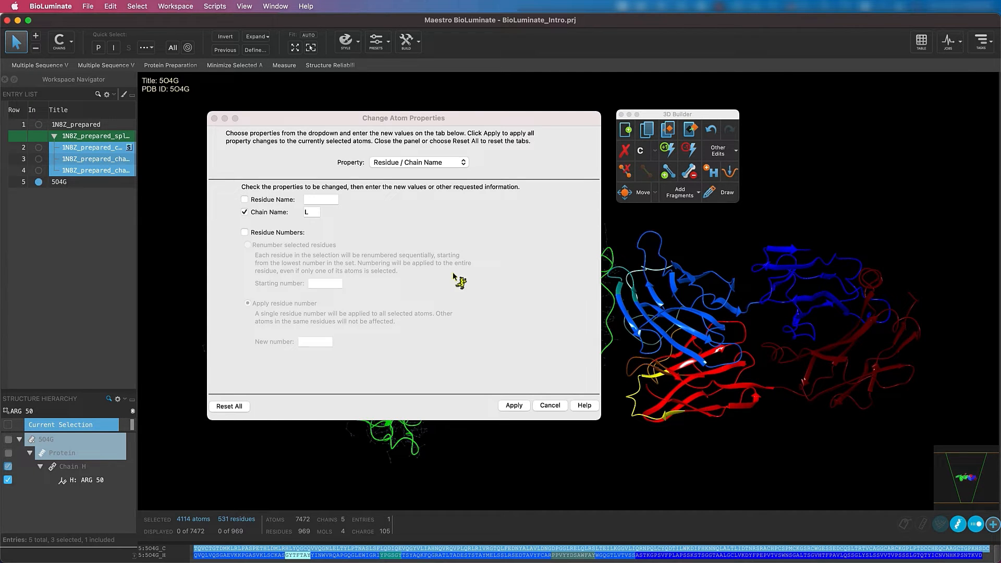
{"action": "left_click", "coordinate": [312, 212]}
{"action": "type", "text": "A"}
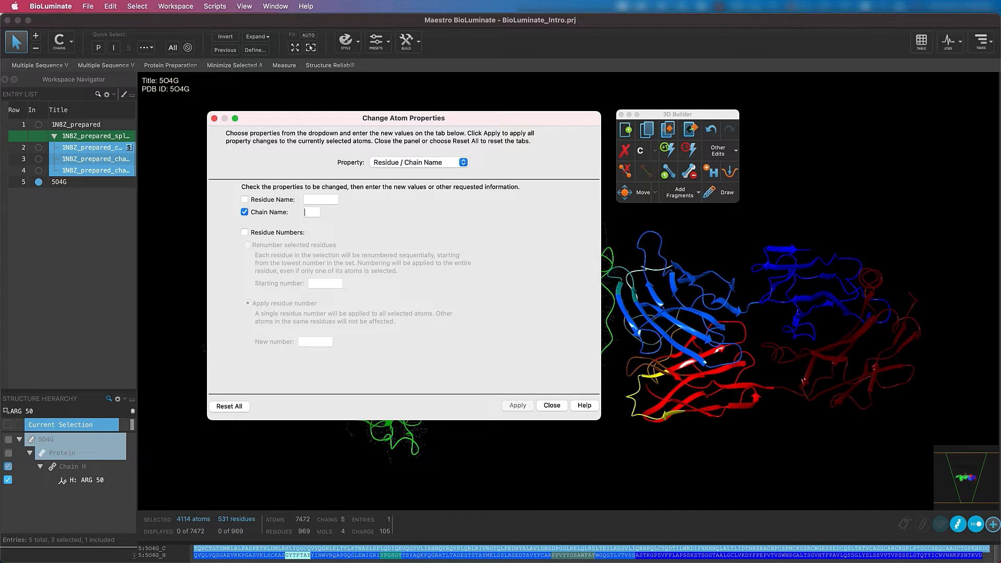
{"action": "left_click", "coordinate": [508, 406]}
{"action": "left_click", "coordinate": [214, 118]}
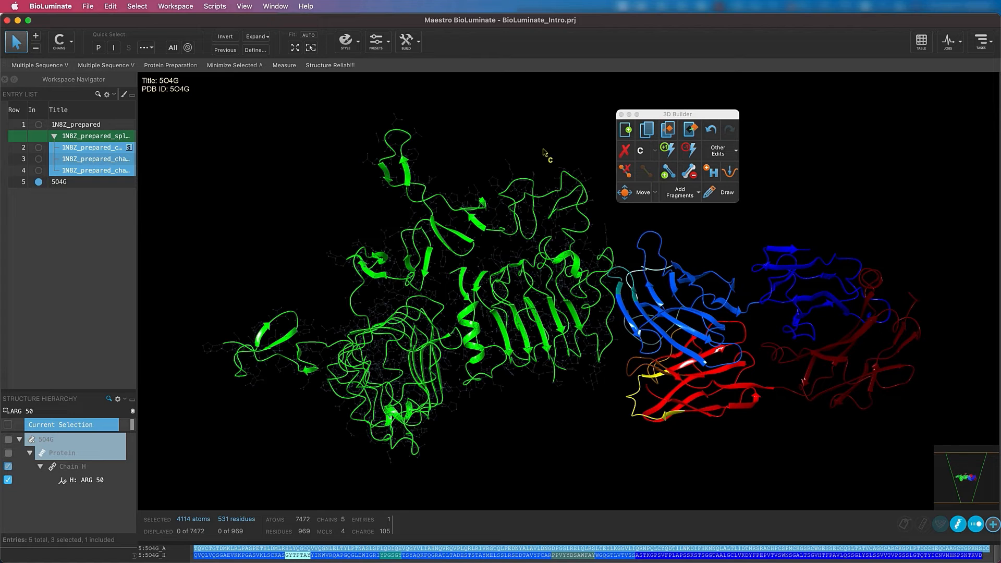
{"action": "left_click", "coordinate": [621, 115]}
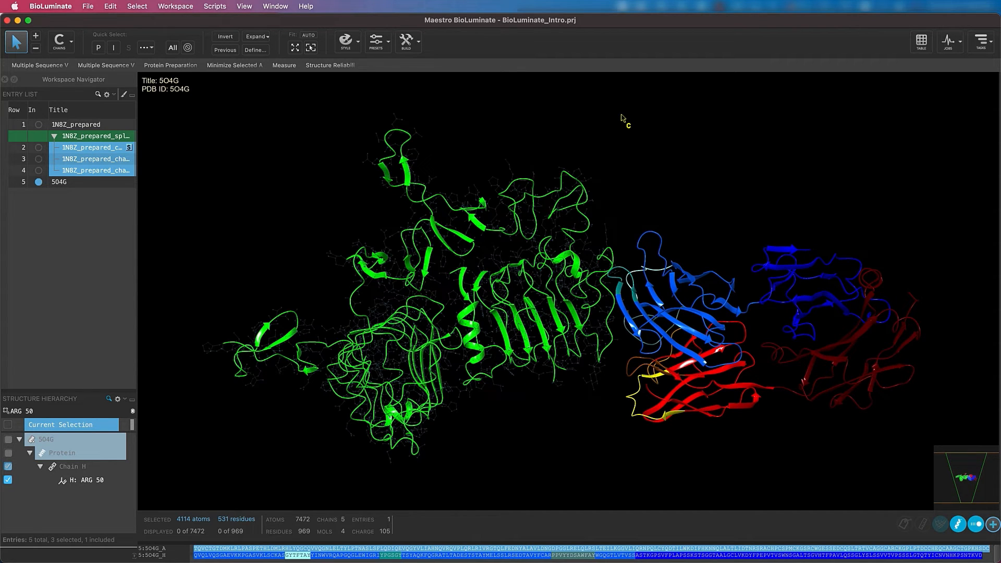
Review the entries in the Project Table, expand all property groups, look over the data operations, and close the table.
{"action": "key", "text": "ctrl+t"}
{"action": "left_click", "coordinate": [920, 45]}
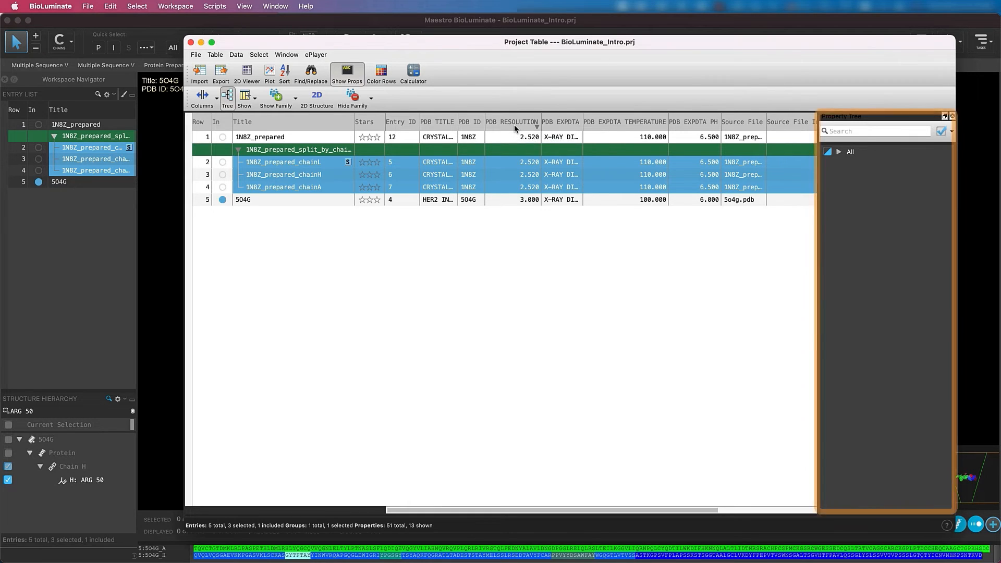
{"action": "left_click", "coordinate": [838, 152]}
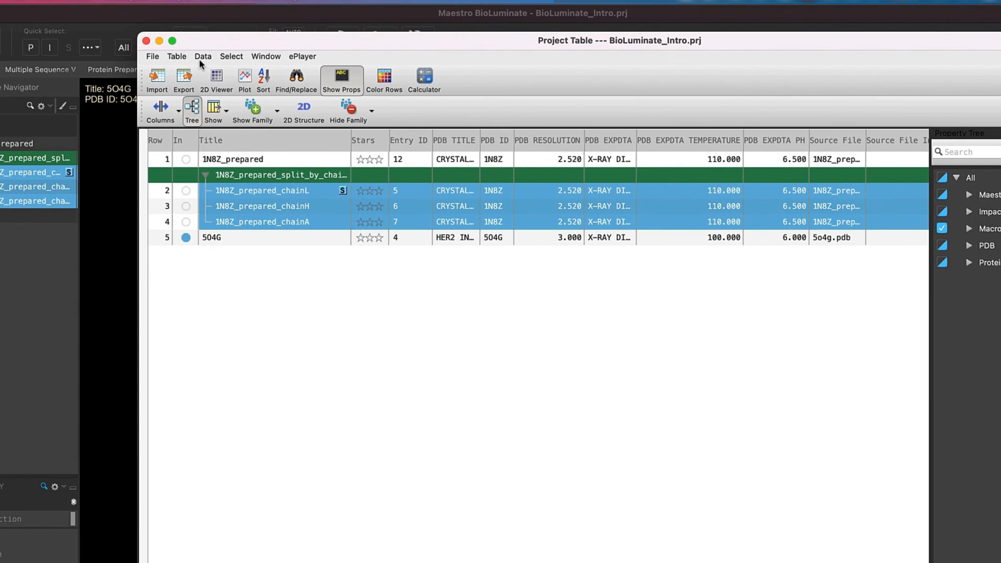
{"action": "left_click", "coordinate": [201, 56]}
{"action": "mouse_move", "coordinate": [211, 73]}
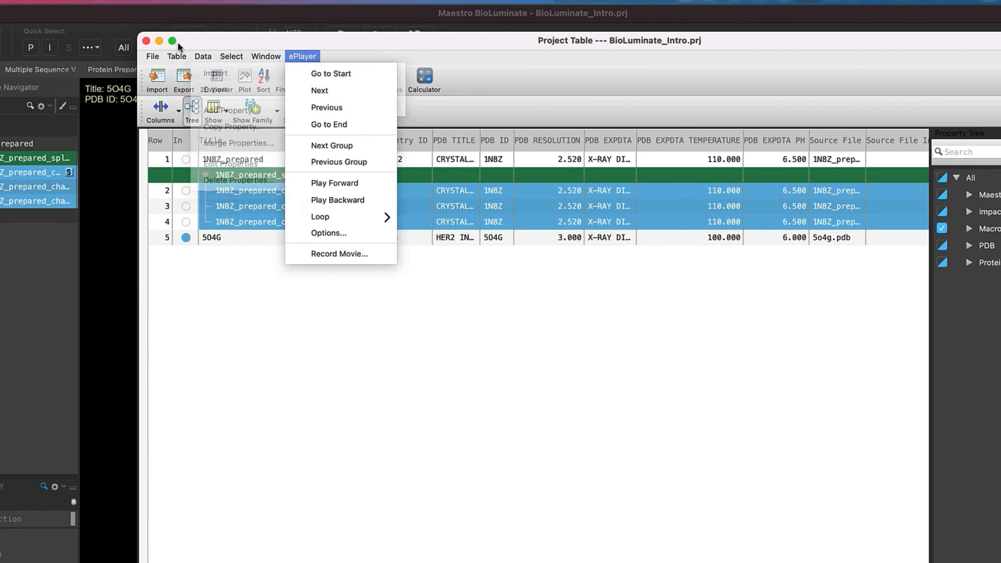
{"action": "left_click", "coordinate": [146, 41]}
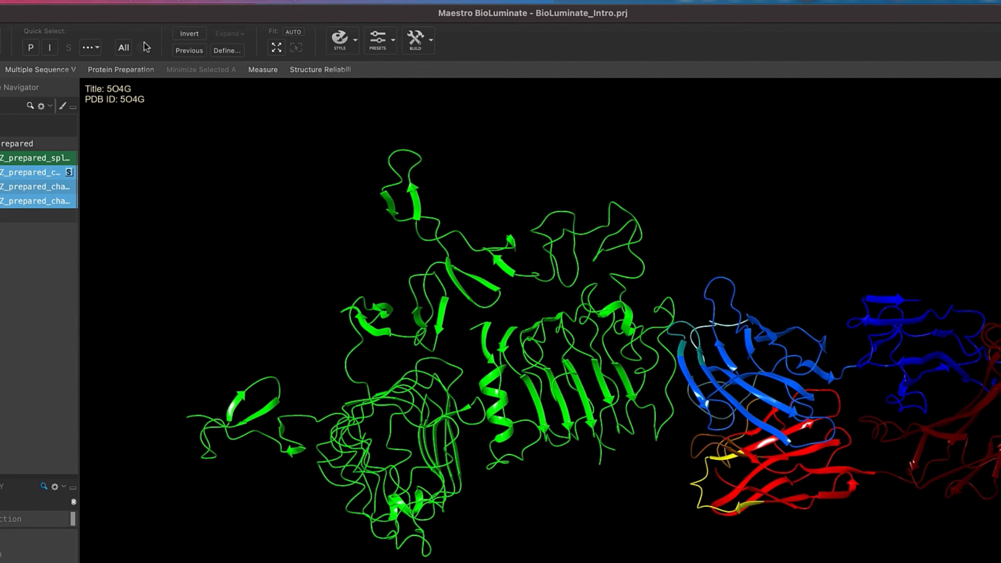